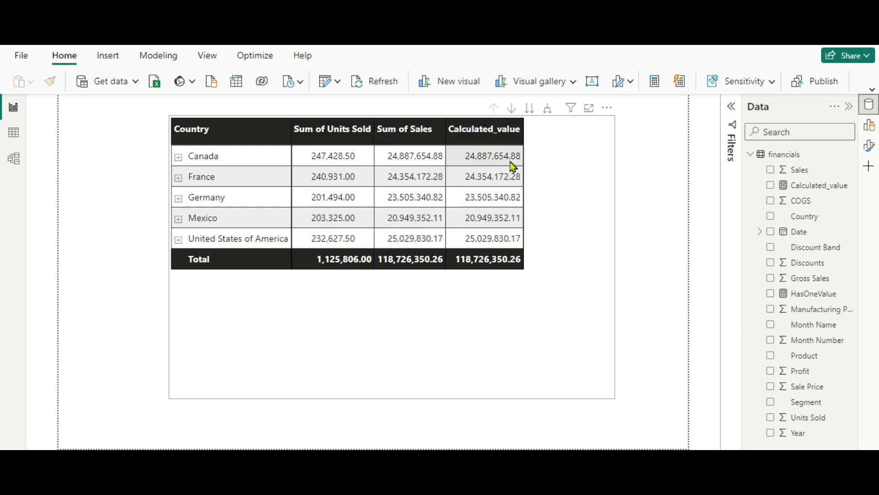
Step: Expand Canada in the finished matrix to view its product-level figures
click(178, 157)
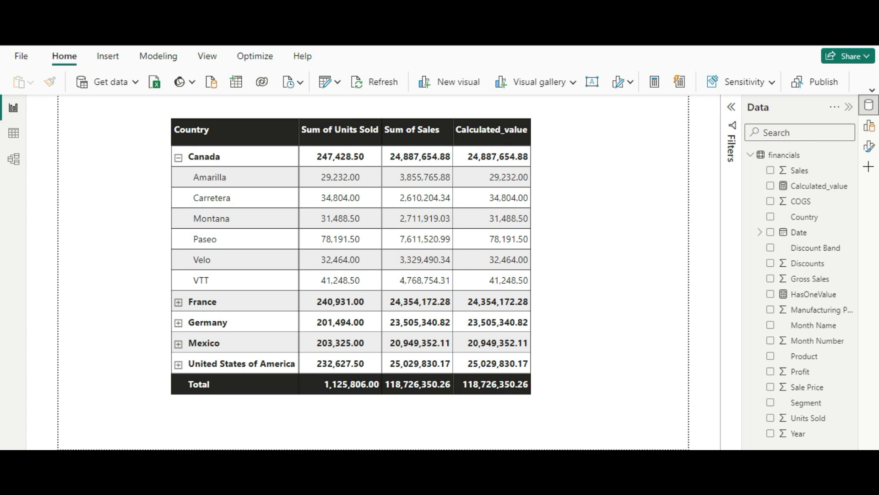
Step: Insert an empty matrix visual on the blank report page
click(227, 459)
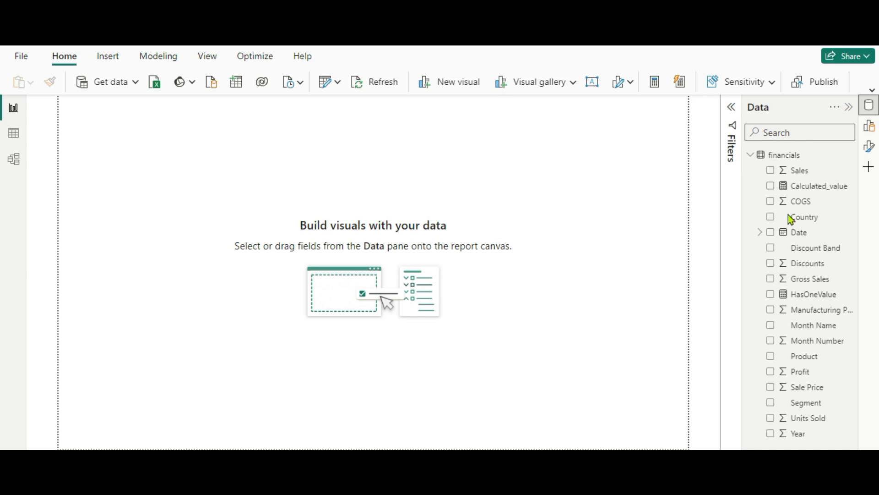
click(870, 128)
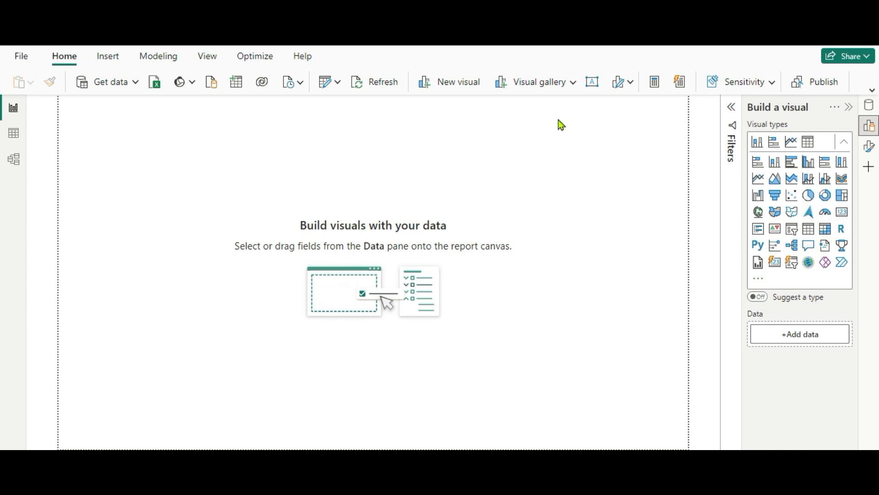
click(572, 84)
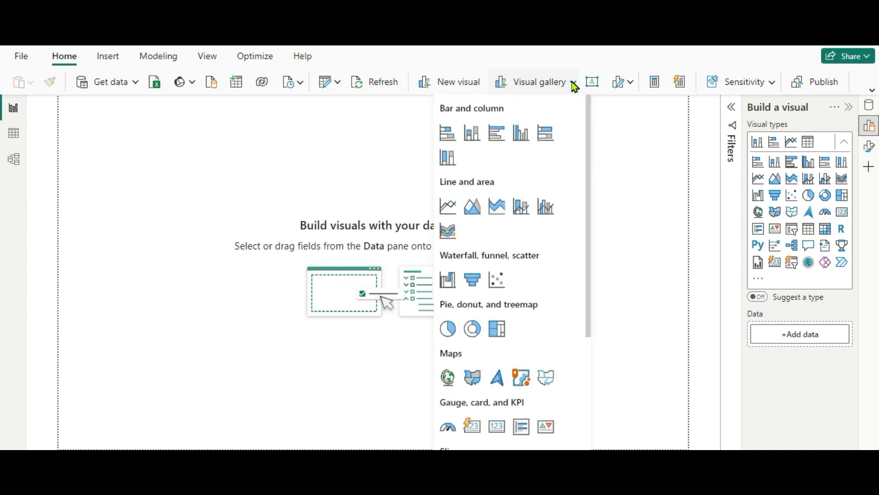
scroll(534, 300, down, 4)
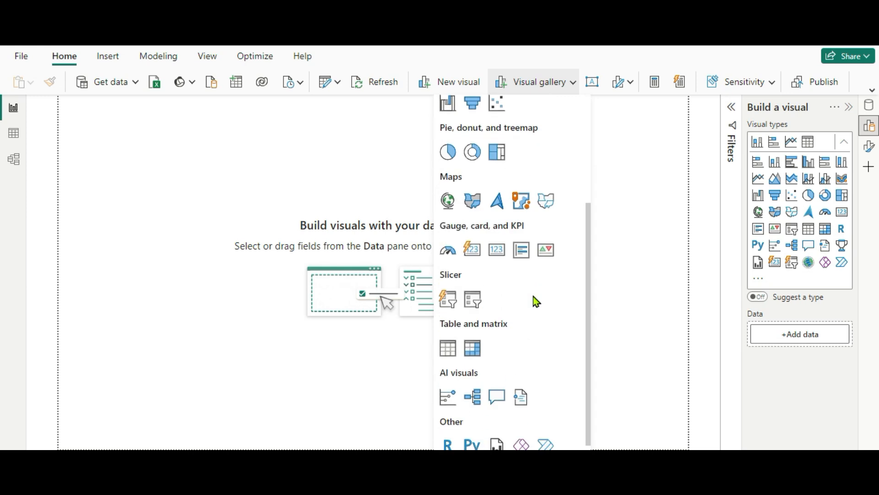
click(473, 349)
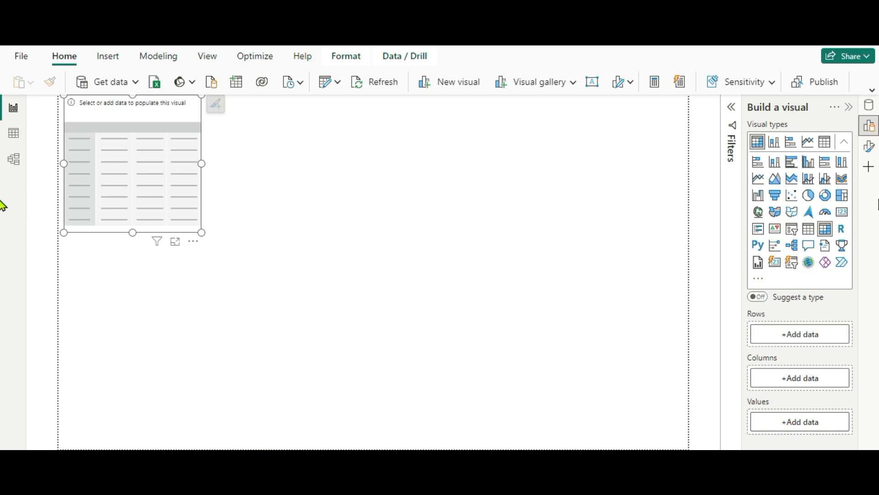
Step: Show the data fields beside the visual builder and add Country and Product as the matrix rows
right_click(869, 112)
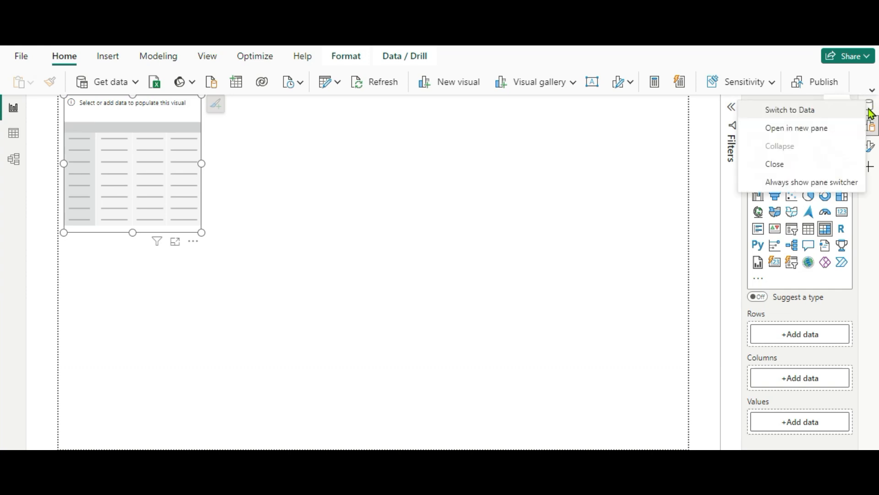
click(827, 135)
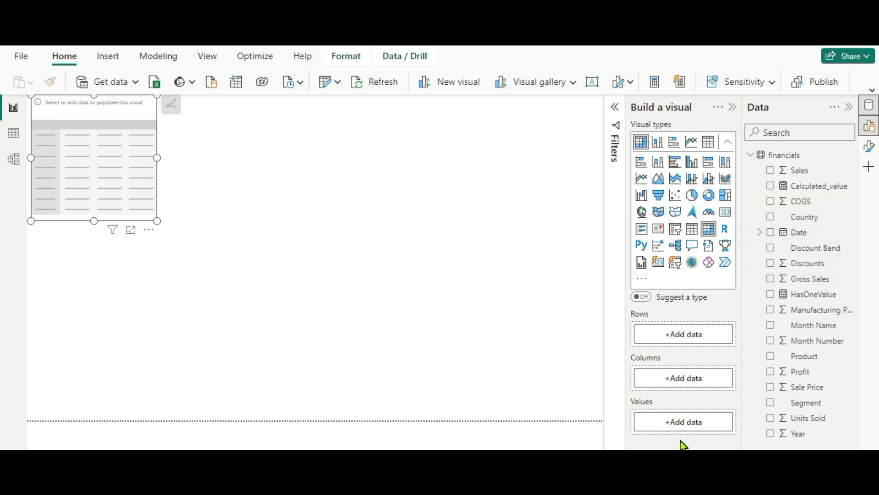
click(770, 219)
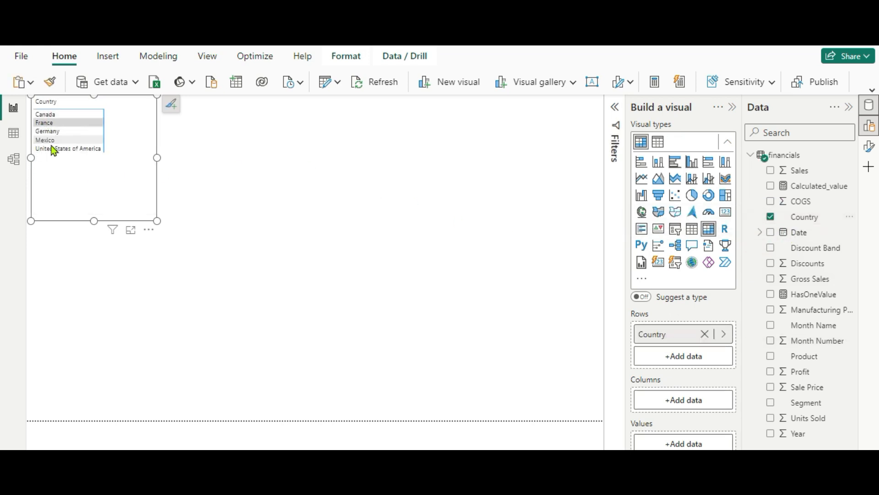
click(770, 218)
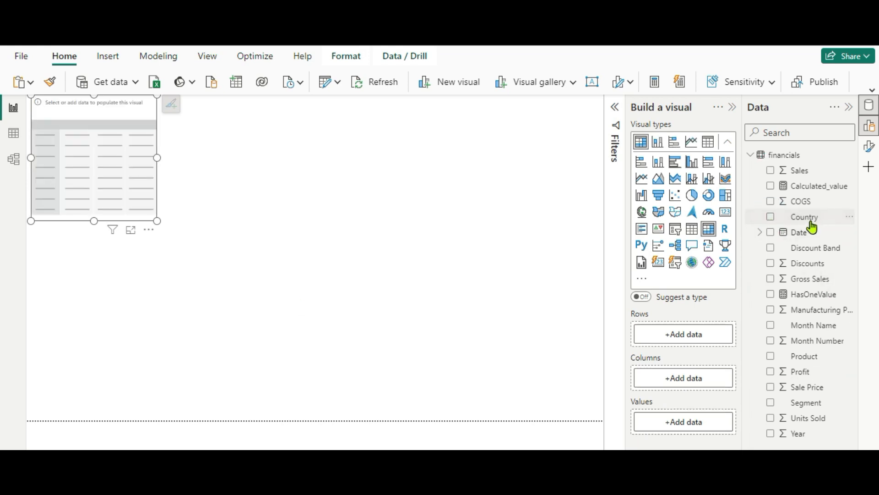
drag(811, 224, 685, 339)
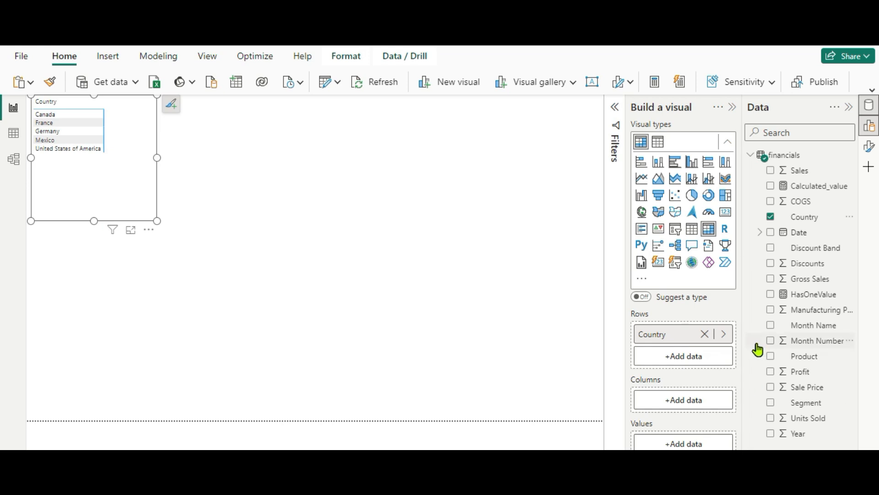
drag(806, 357, 682, 359)
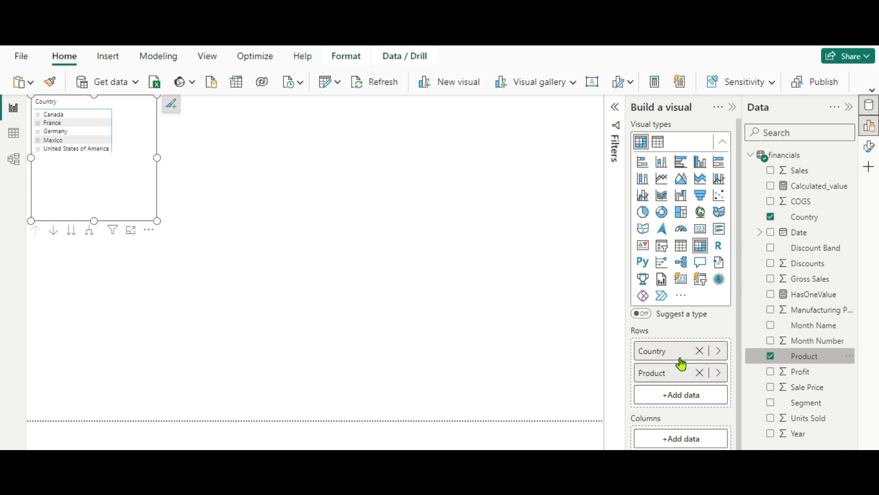
Step: Add Units Sold and Sales as the matrix values and widen the visual to fit its columns
scroll(741, 189, down, 1)
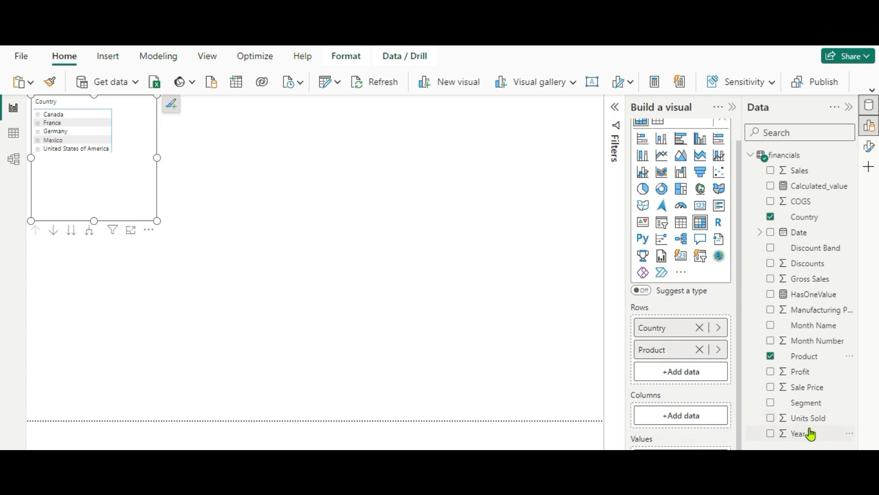
drag(806, 419, 711, 439)
click(738, 231)
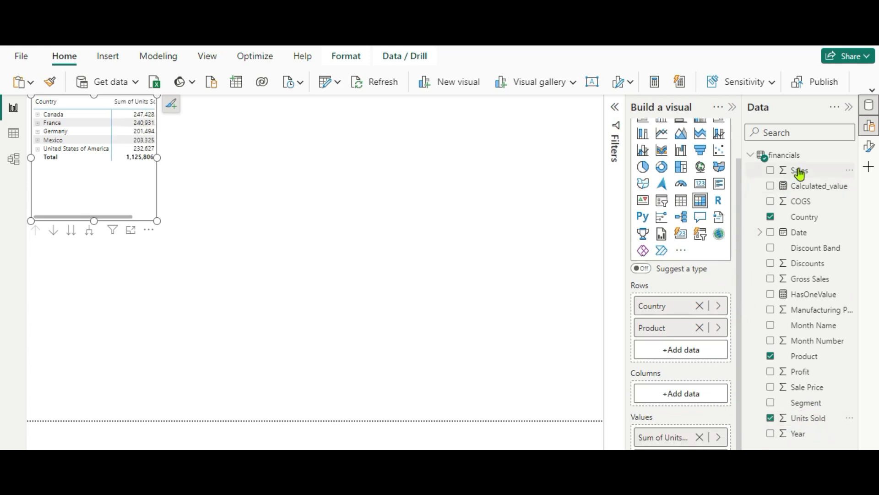
drag(799, 173, 681, 447)
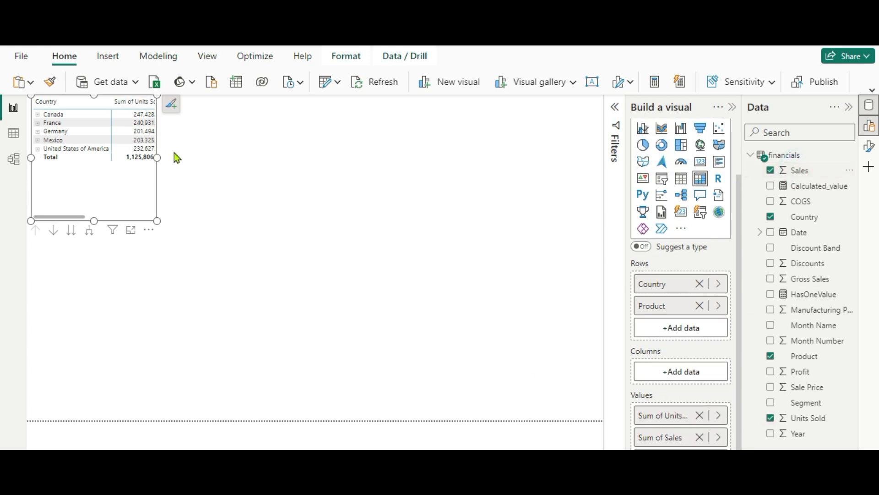
drag(158, 159, 310, 203)
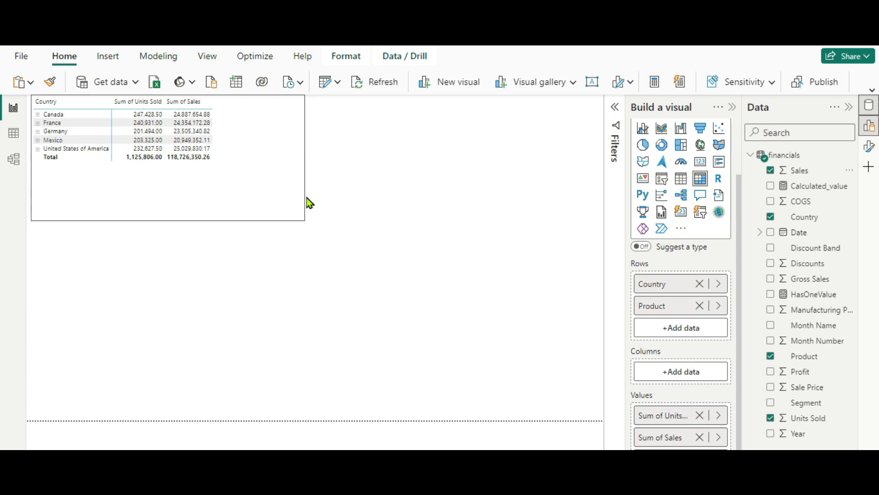
Step: Expand Canada to its product rows in the matrix's focus mode and return to the report
click(281, 231)
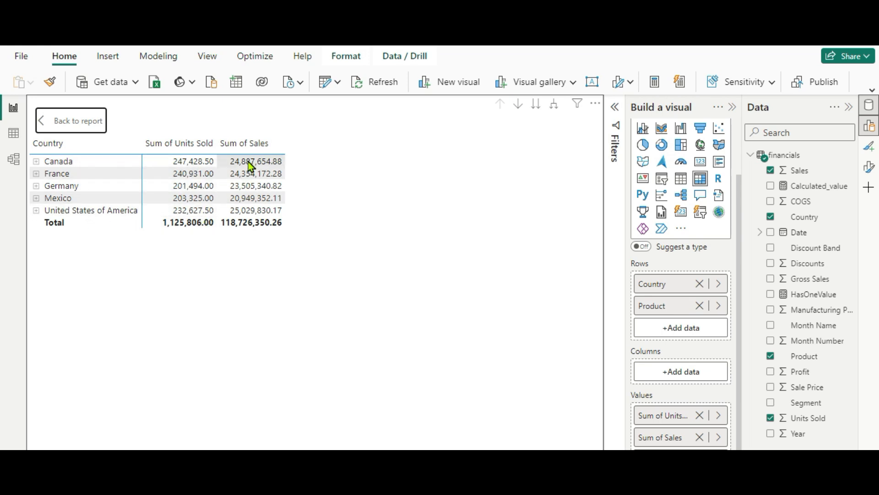
click(36, 163)
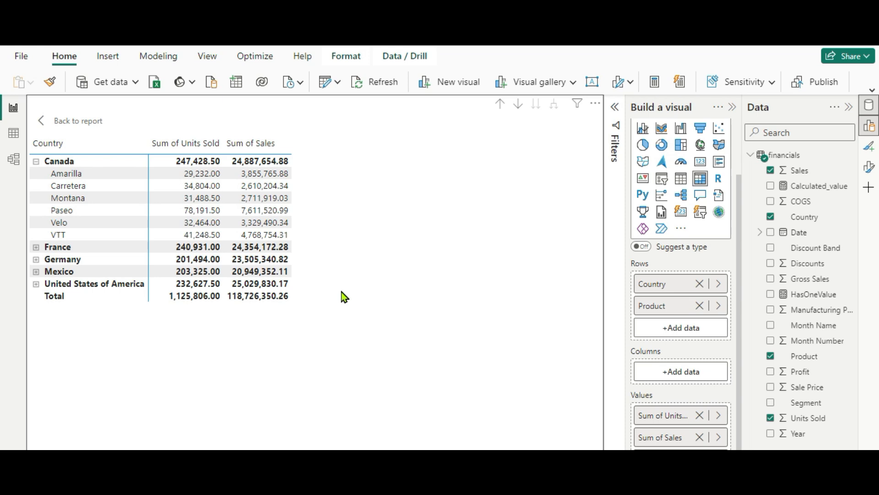
click(44, 127)
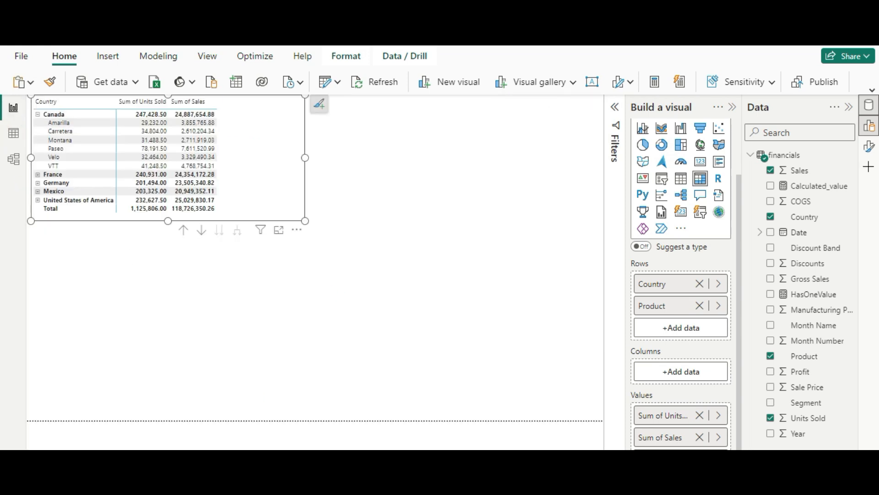
Step: Enlarge the report page and collapse the visual builder to give the matrix more room
key(ctrl+plus)
key(ctrl+plus)
key(ctrl+plus)
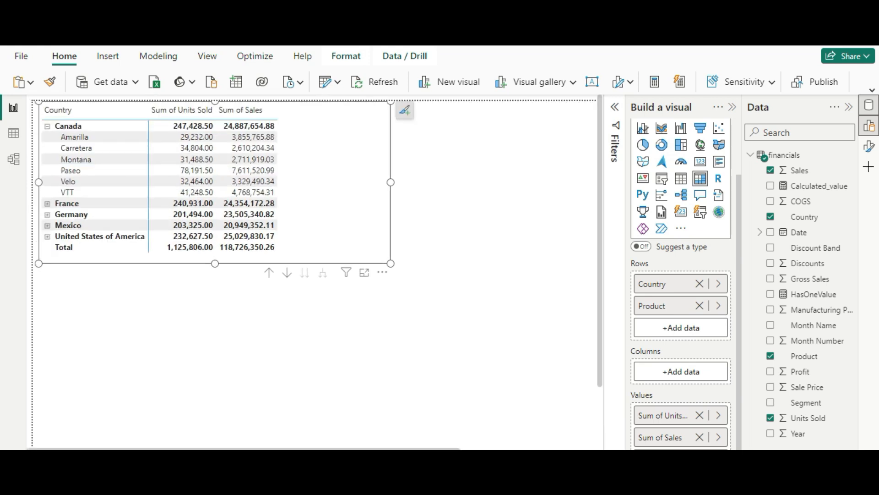
key(ctrl+plus)
key(ctrl+plus)
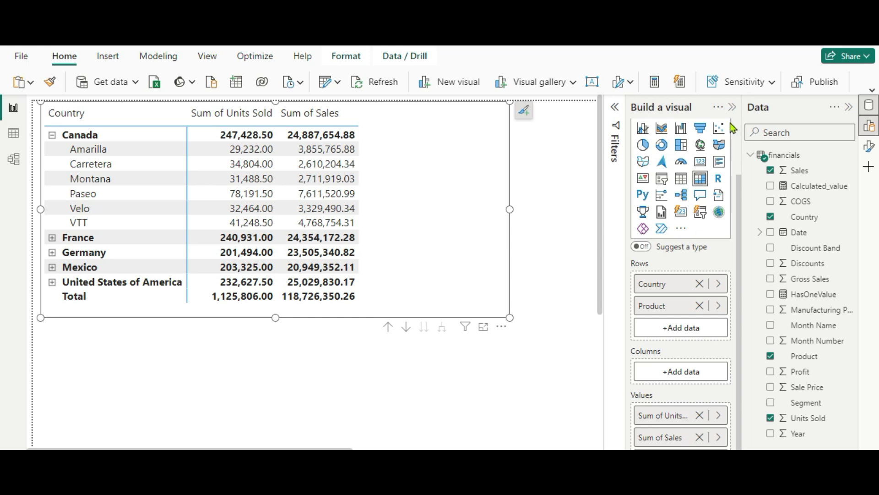
click(731, 108)
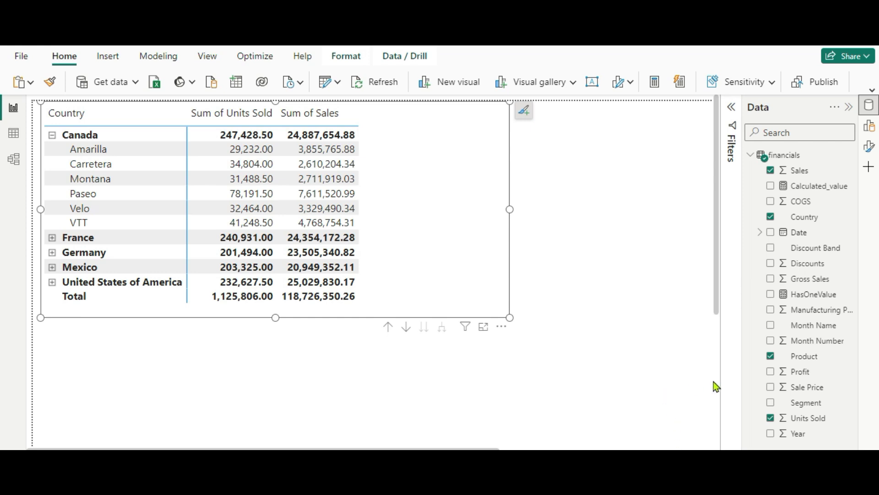
Step: Show the HasOneValue measure's formula at a larger size and add the measure to the matrix values
click(806, 298)
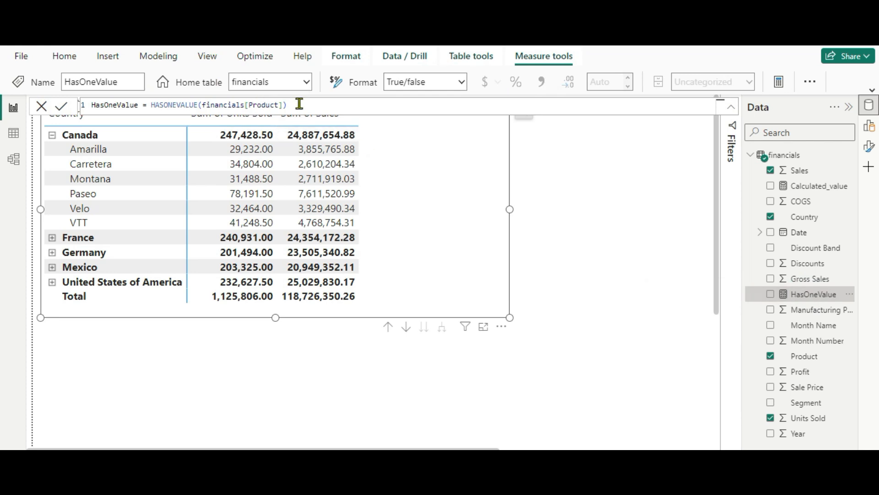
ctrl+scroll(299, 104, up, 2)
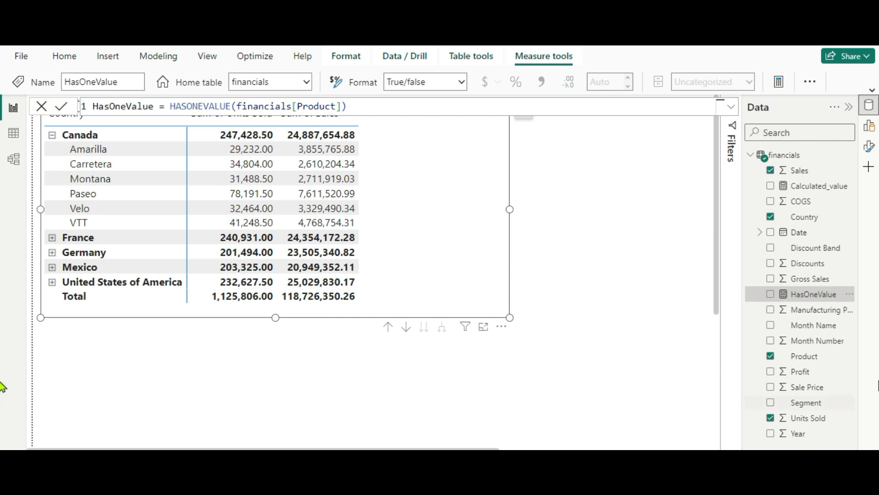
drag(815, 300, 445, 229)
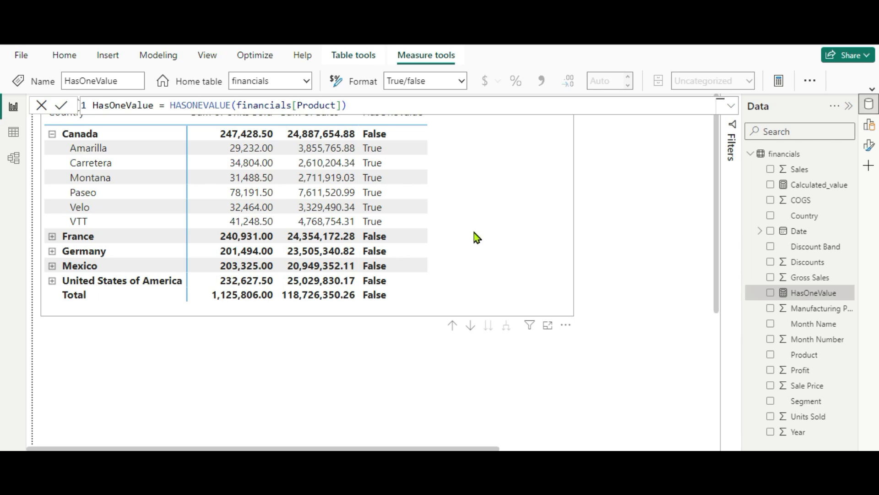
Step: Show the Calculated_value measure's formula and add the measure to the matrix values
click(804, 188)
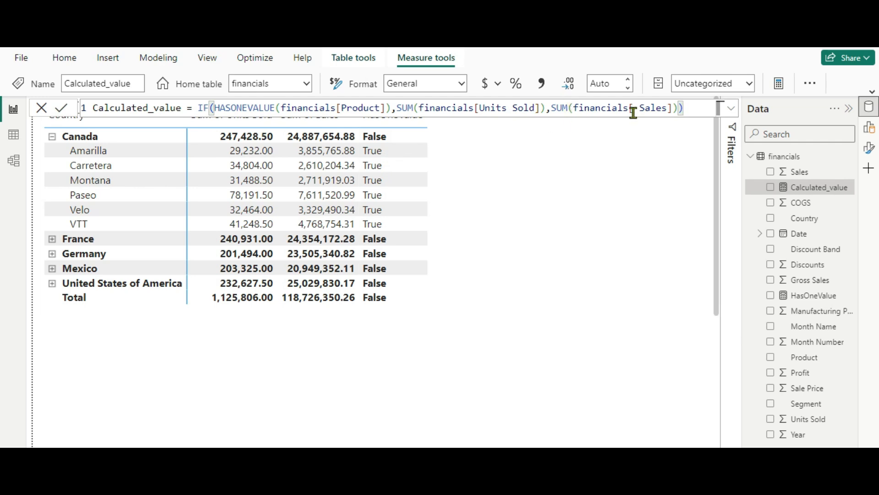
drag(809, 193, 424, 213)
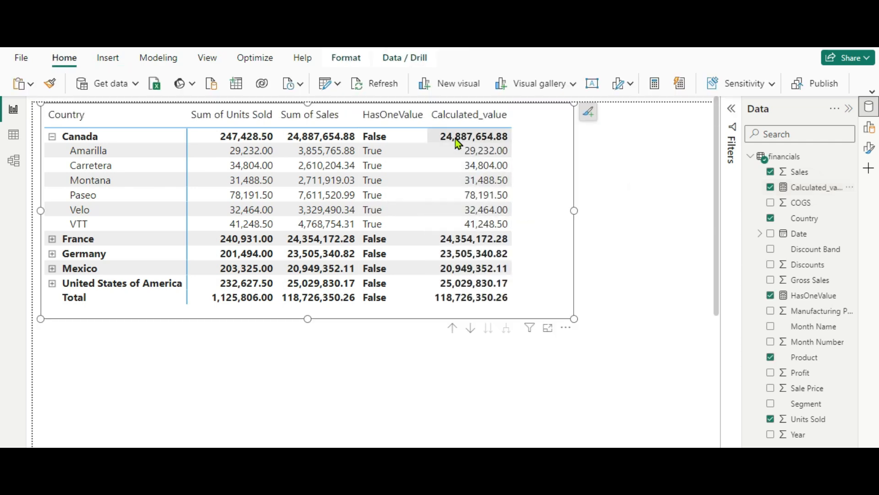